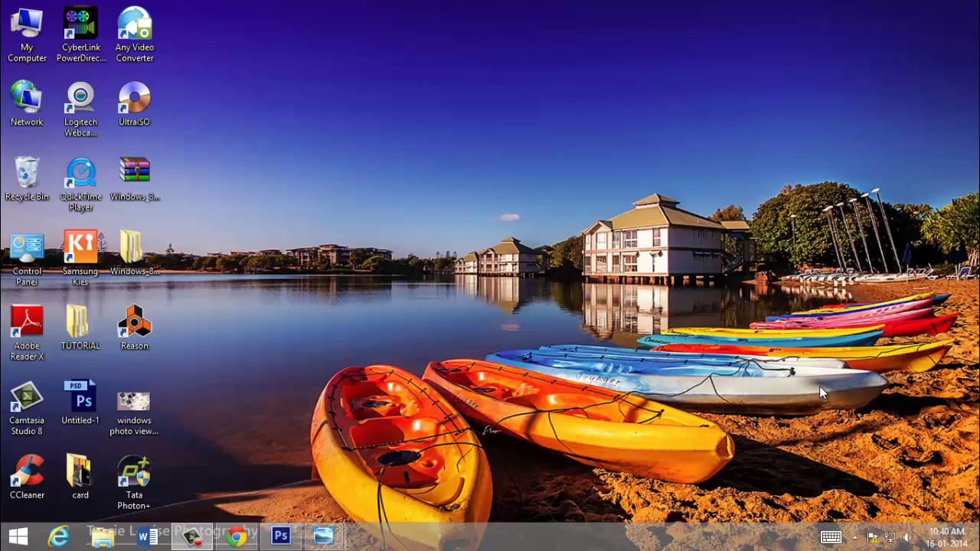
Preview the finished neon light example in Windows Photo Viewer, then minimize the viewer.
mouse_move(323, 536)
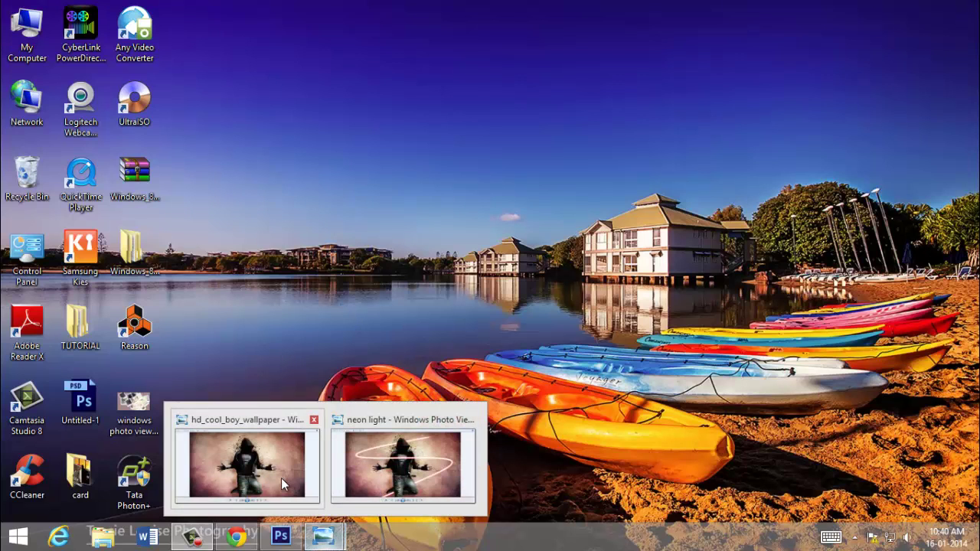
mouse_move(281, 478)
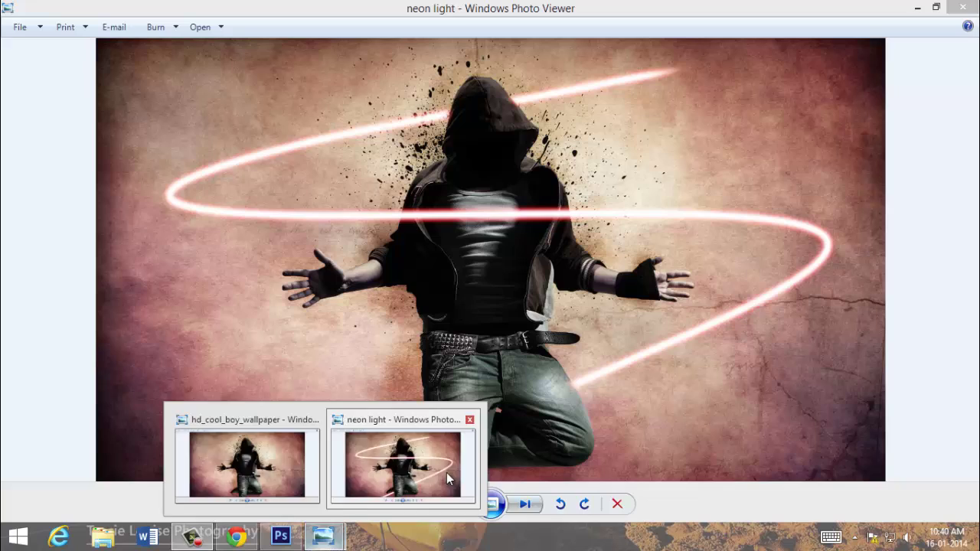
left_click(446, 472)
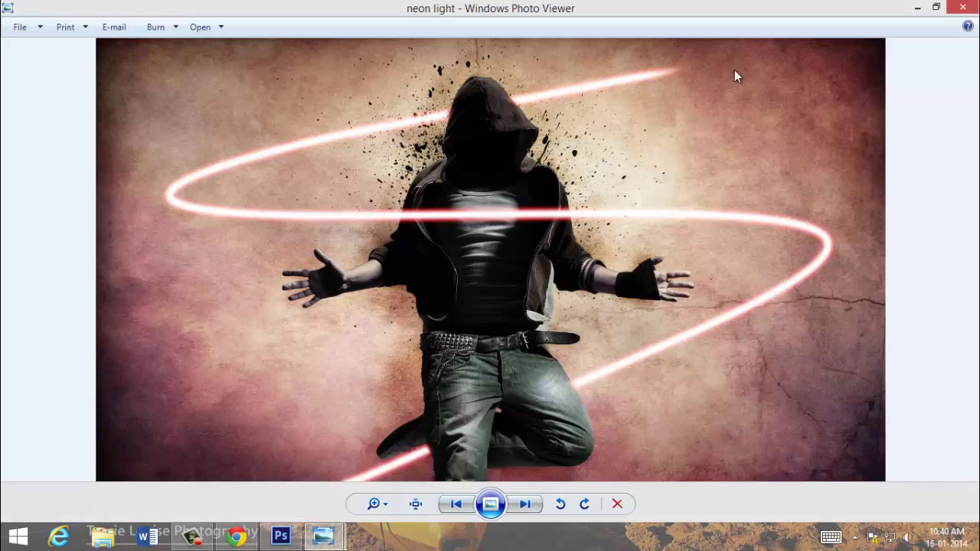
left_click(918, 7)
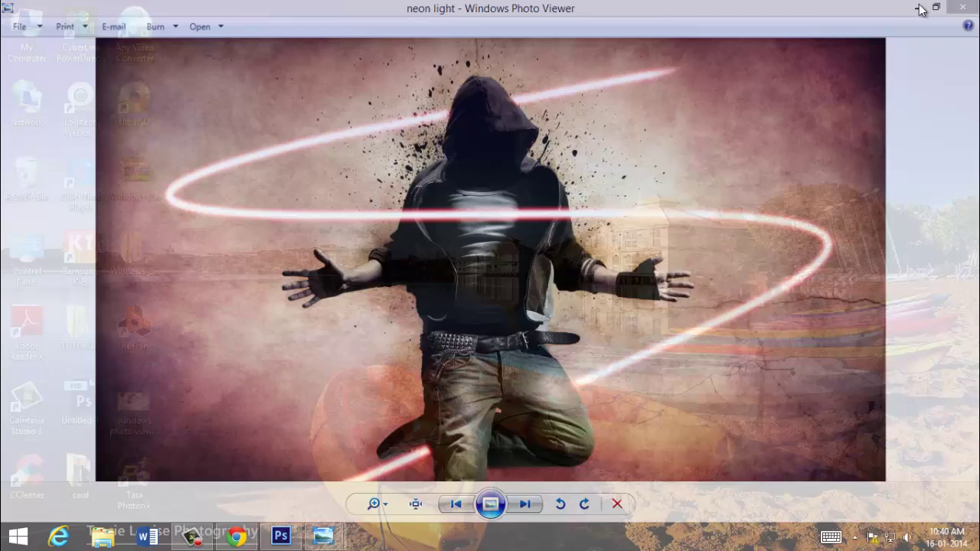
Back in Photoshop, add an empty Layer 1 above the Background and select the Pen Tool.
left_click(281, 537)
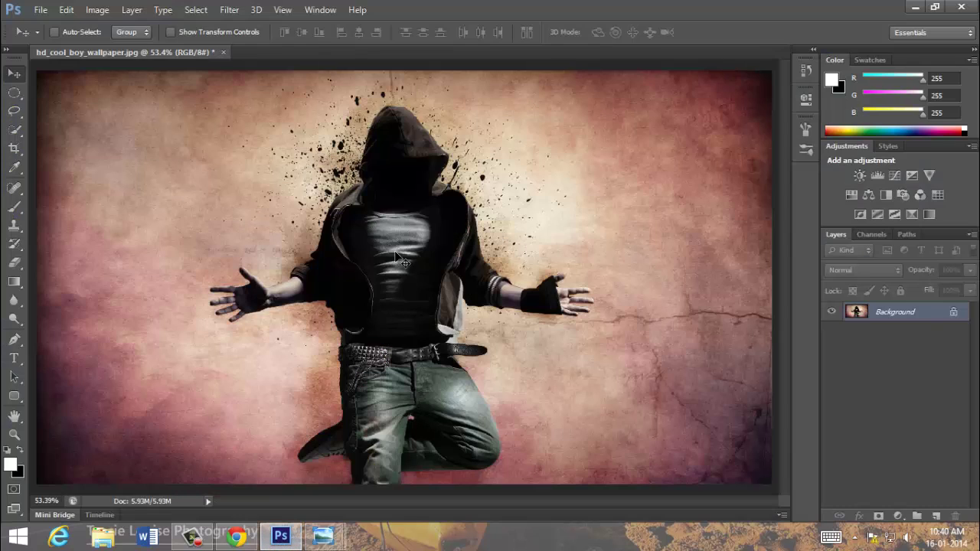
left_click(936, 516)
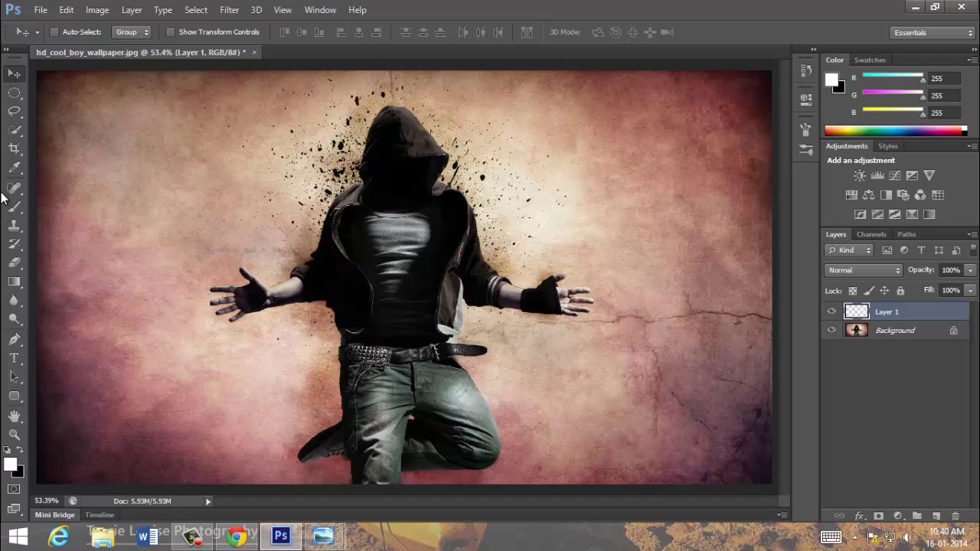
left_click(17, 341)
left_click(71, 342)
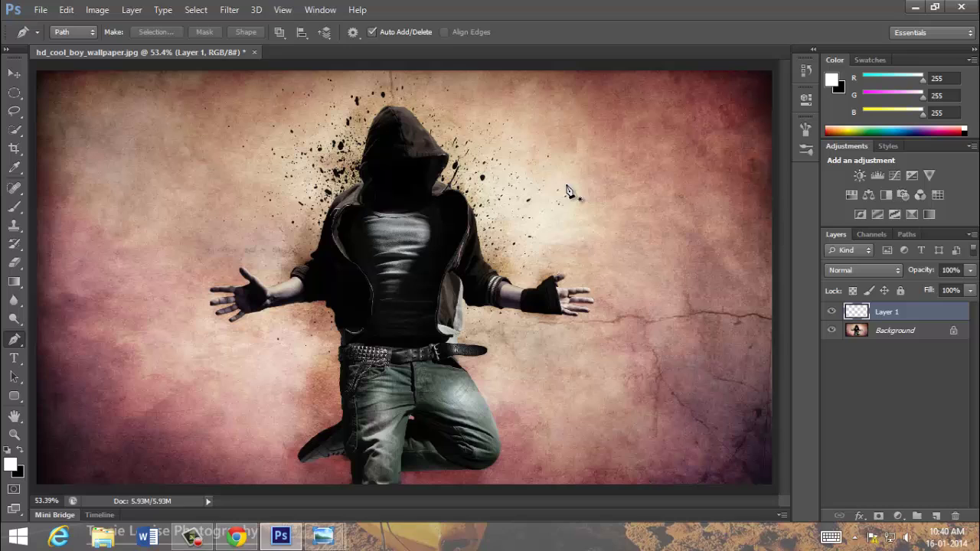
Draw a curving S-shaped pen path from right of the hood, around the figure, to the lower left.
left_click(622, 152)
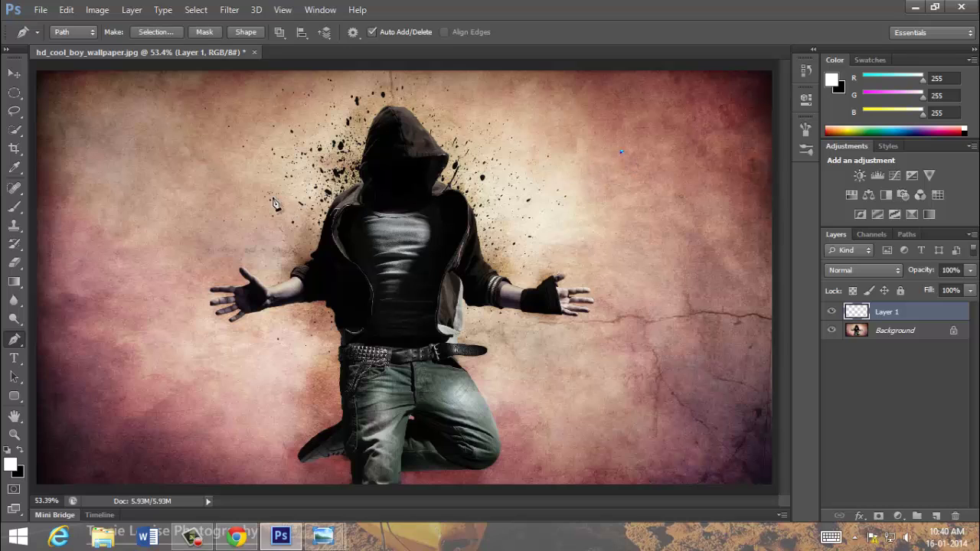
left_click(248, 167)
left_click_drag(210, 245, 499, 312)
left_click_drag(567, 381, 343, 407)
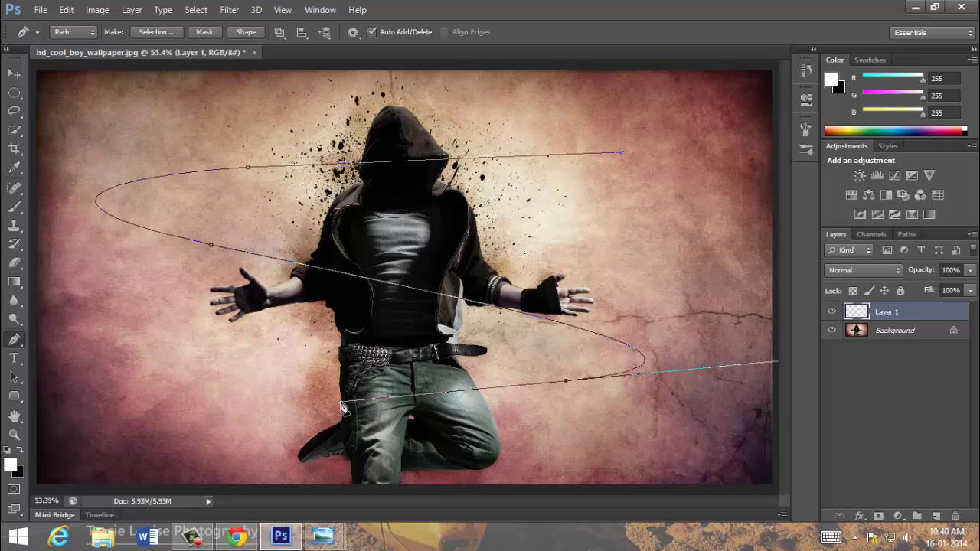
left_click(157, 420)
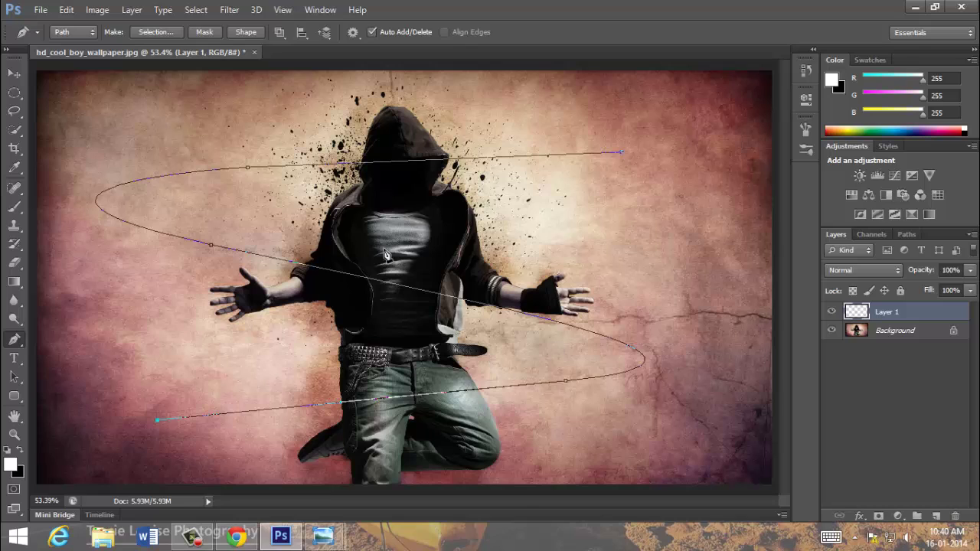
Select the Brush Tool and enlarge it to a 20 px soft brush.
left_click(14, 206)
right_click(14, 206)
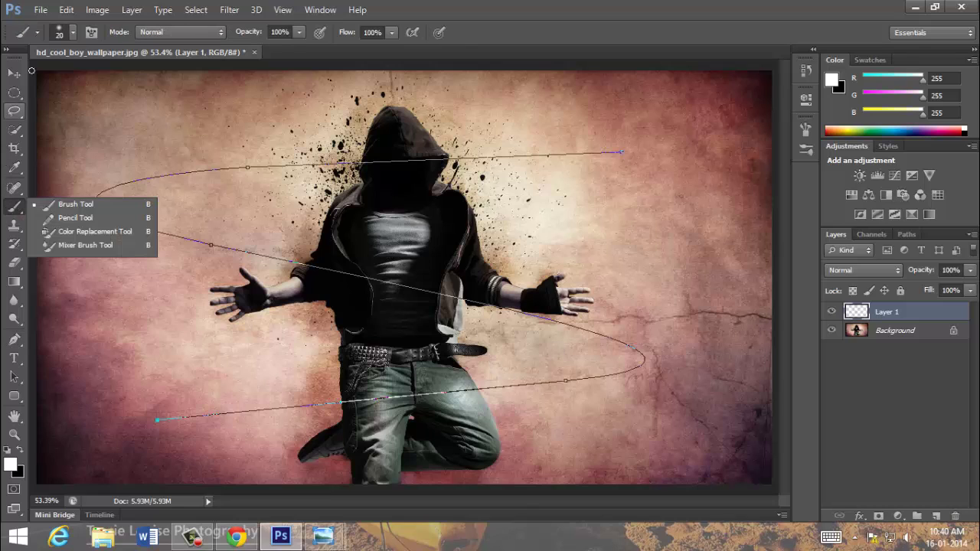
left_click(53, 34)
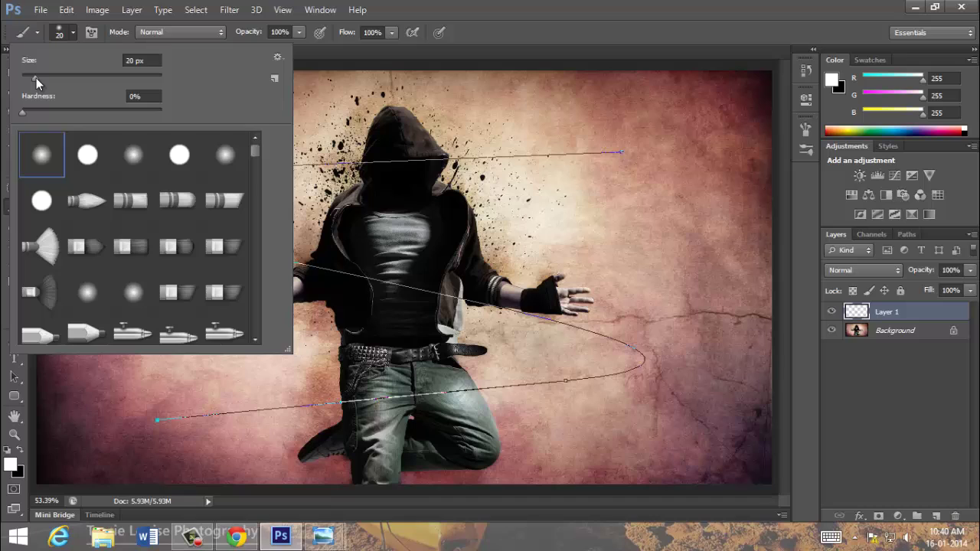
left_click_drag(36, 79, 35, 77)
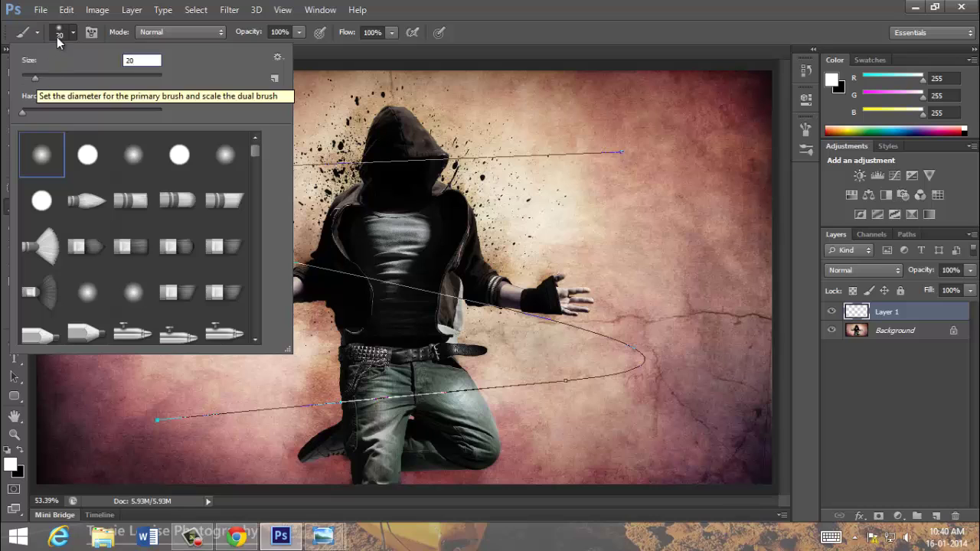
key("Return")
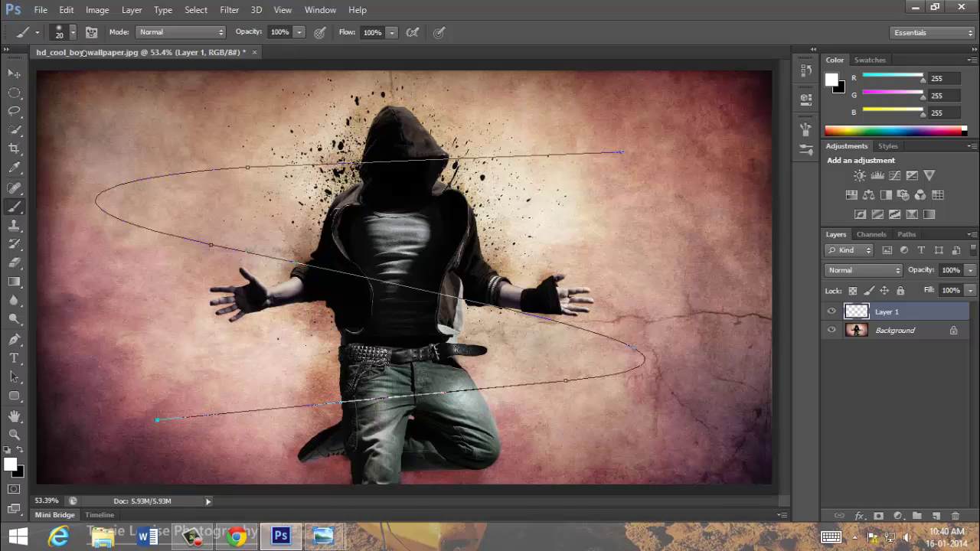
Stroke the pen path on Layer 1 with the brush using Simulate Pressure for a tapered line.
left_click(13, 339)
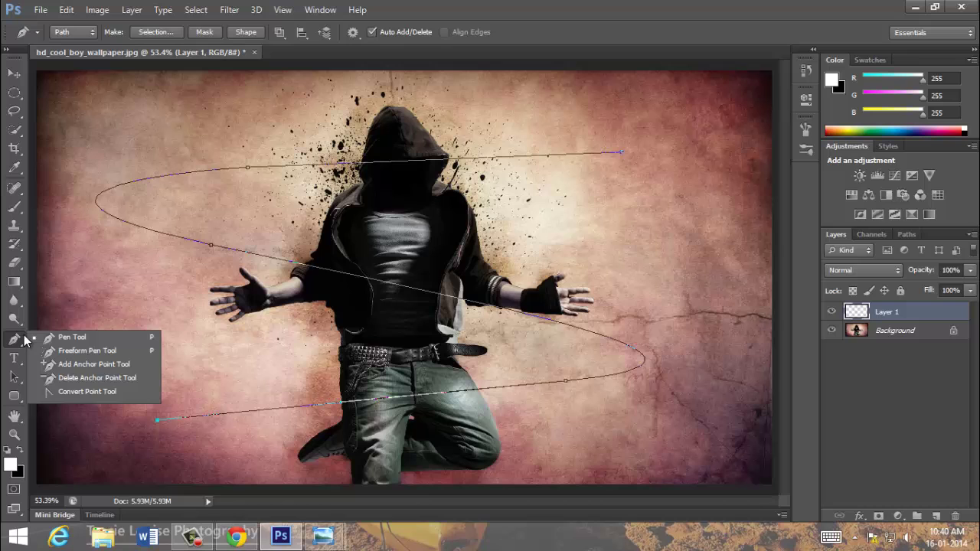
right_click(420, 231)
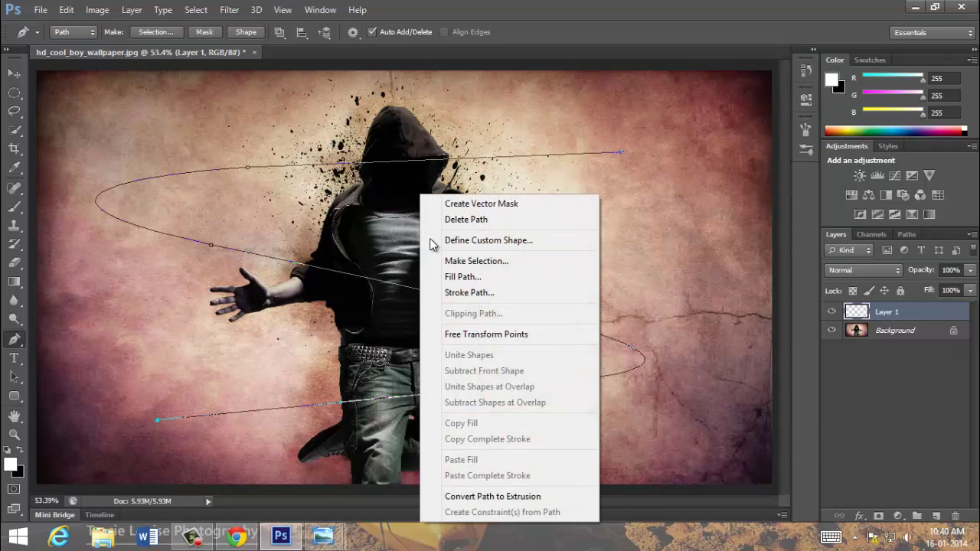
left_click(463, 293)
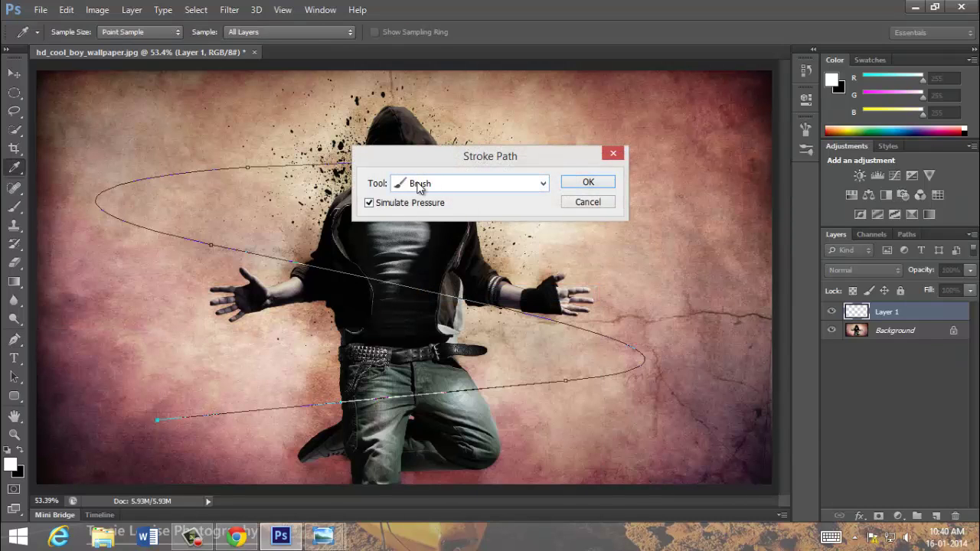
left_click(573, 183)
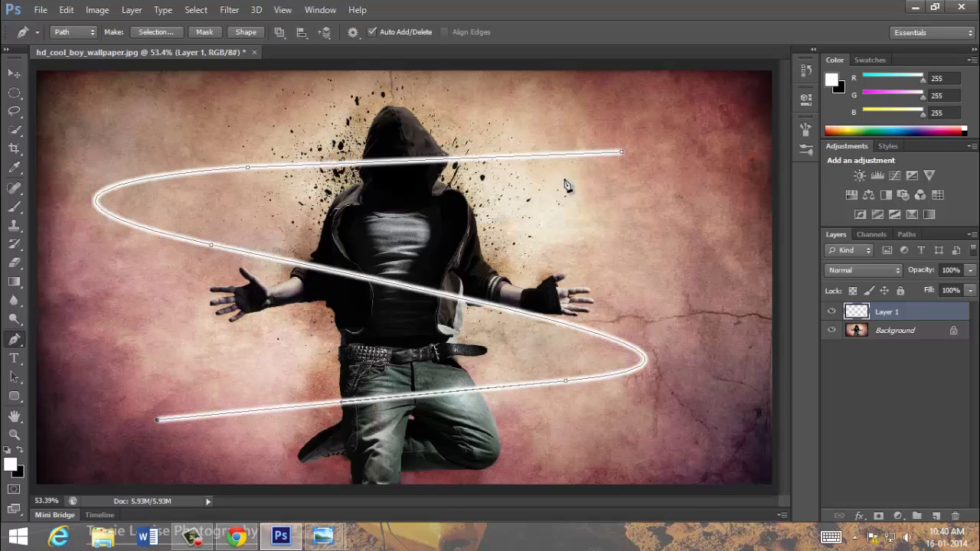
Give Layer 1 an Outer Glow in red ff0000 with a rounded contour and size 10.
double_click(933, 314)
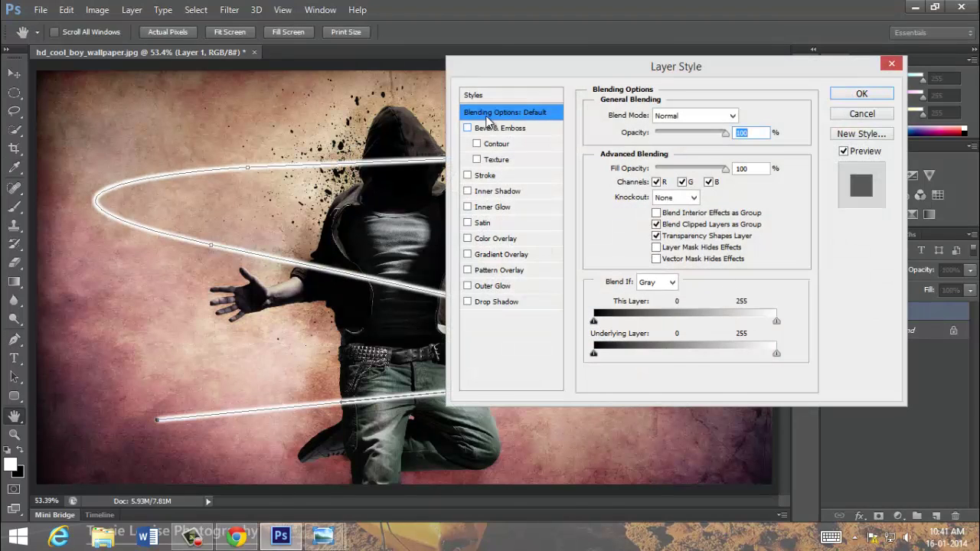
left_click(492, 285)
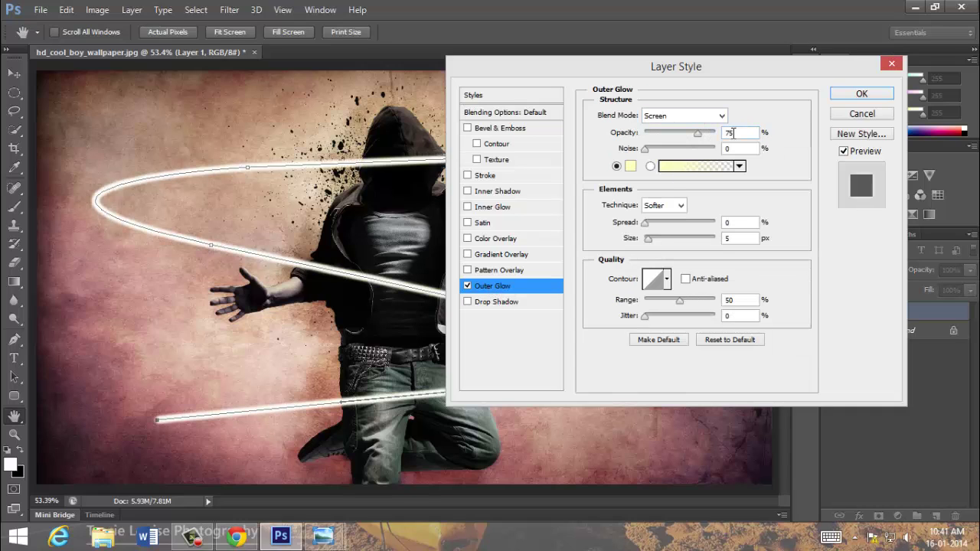
left_click(631, 166)
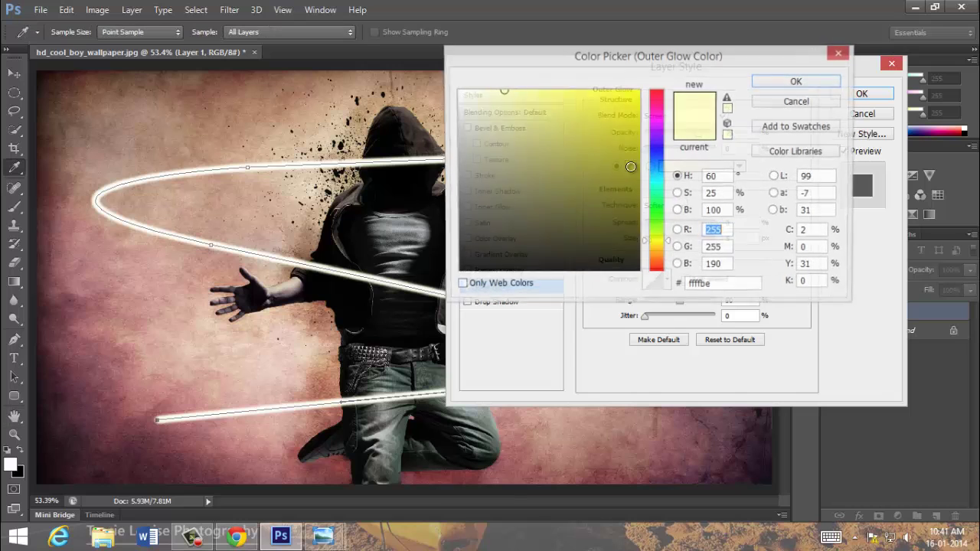
mouse_move(659, 95)
left_mouse_down()
mouse_move(658, 85)
mouse_move(645, 91)
left_mouse_up()
left_click(789, 84)
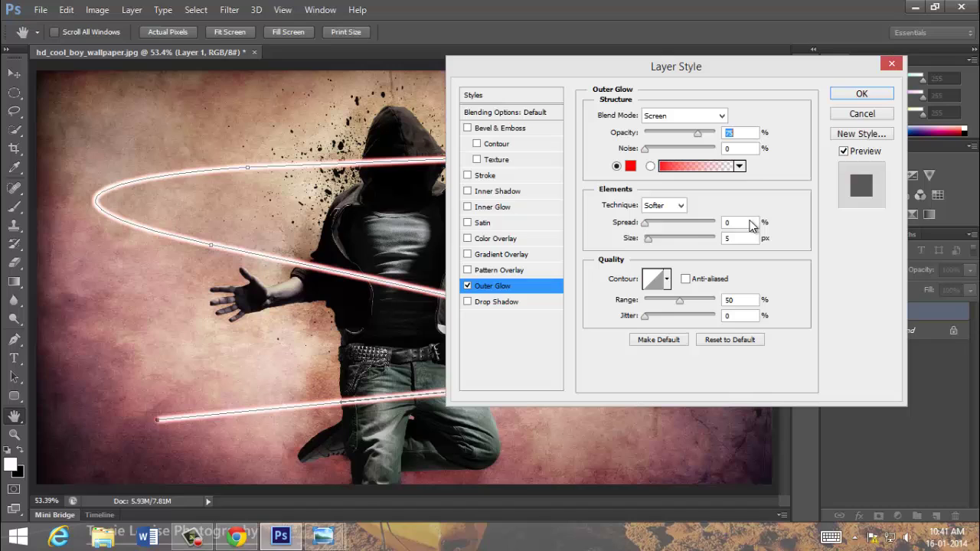
left_click(667, 286)
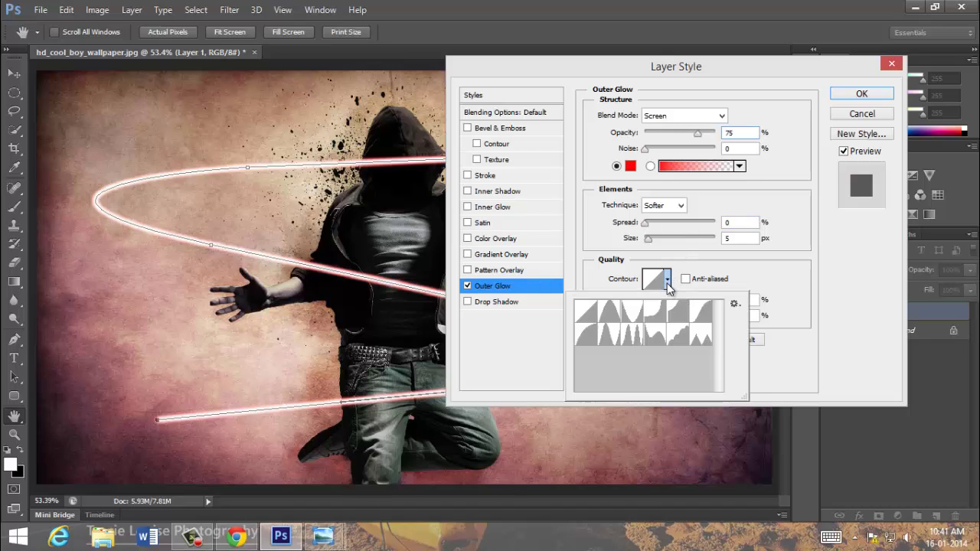
double_click(593, 330)
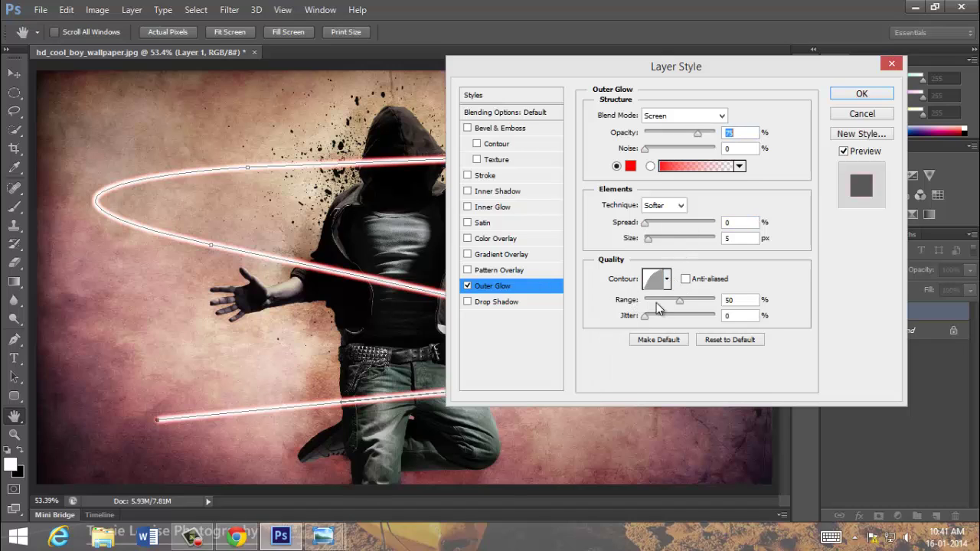
left_click(742, 238)
type("10")
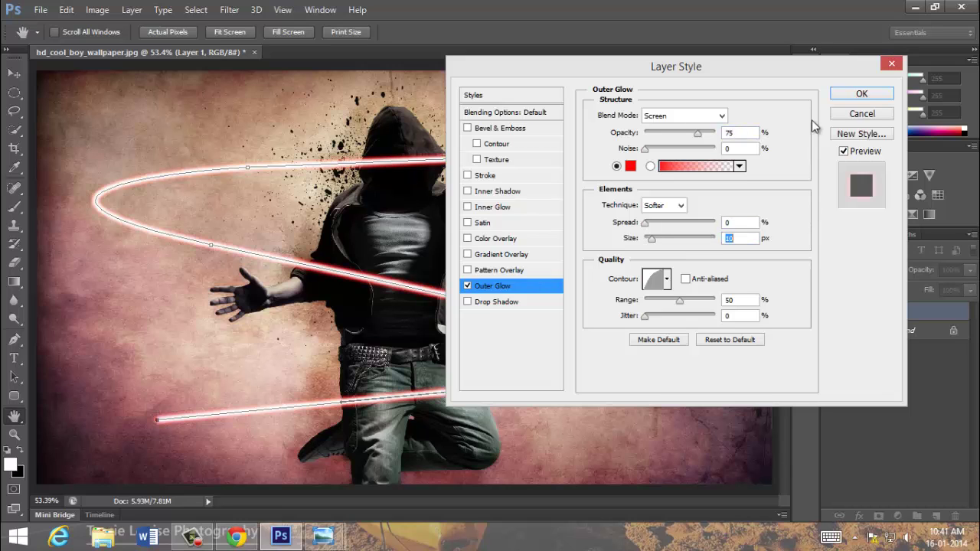
left_click(862, 93)
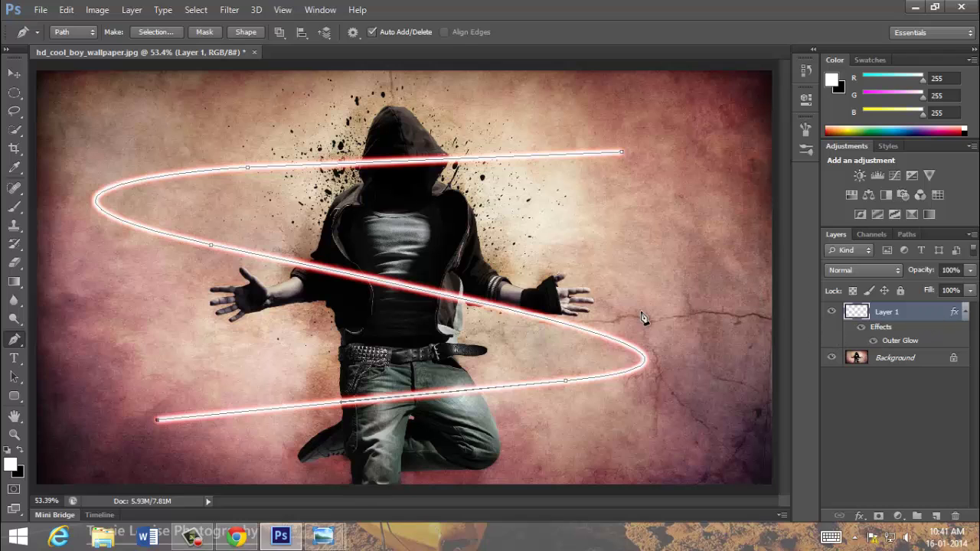
Add a layer mask to Layer 1 and paint black over the streak on the hood and legs.
left_click(879, 515)
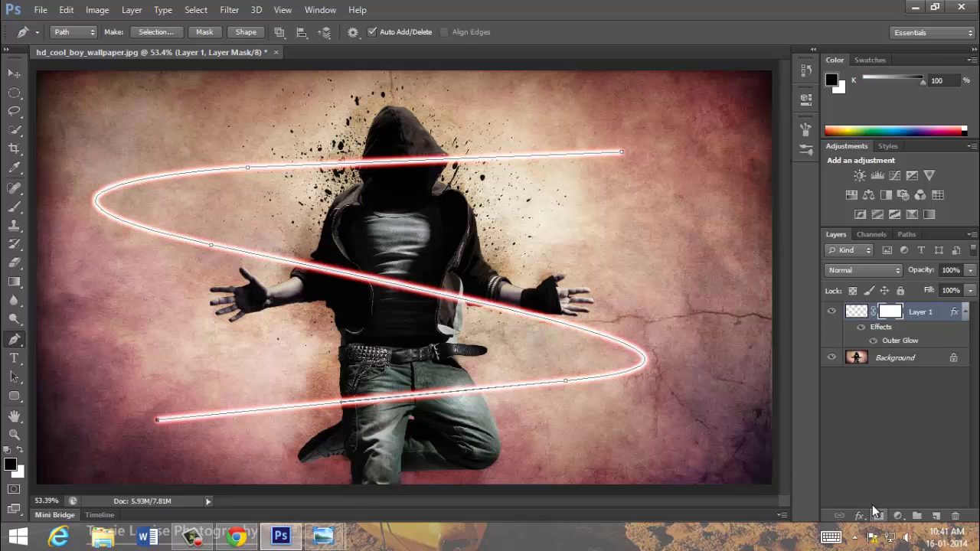
left_click(12, 208)
left_click(66, 207)
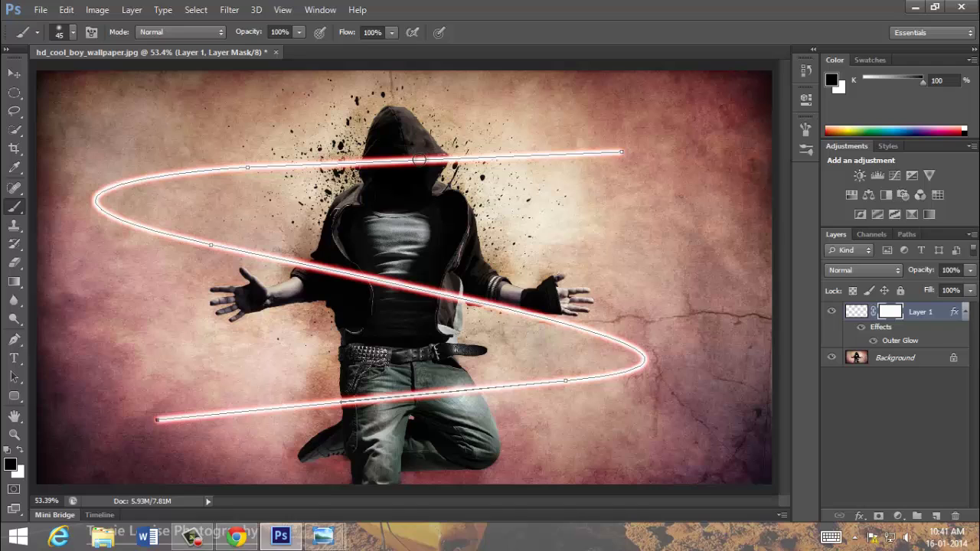
mouse_move(431, 158)
left_mouse_down()
mouse_move(413, 180)
mouse_move(413, 148)
mouse_move(397, 173)
mouse_move(390, 156)
mouse_move(387, 179)
mouse_move(388, 162)
mouse_move(404, 154)
mouse_move(369, 166)
left_mouse_up()
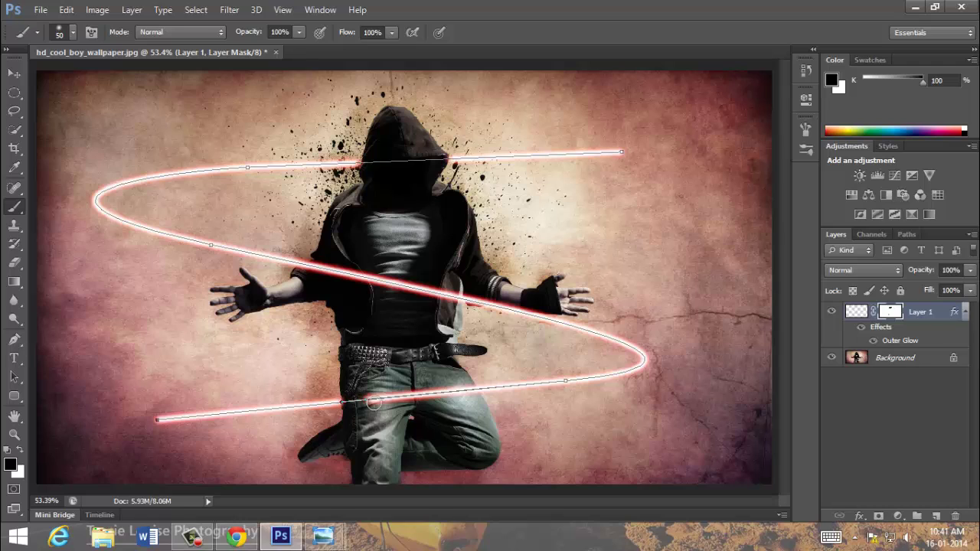
mouse_move(373, 403)
left_mouse_down()
mouse_move(458, 391)
mouse_move(412, 391)
mouse_move(468, 393)
left_mouse_up()
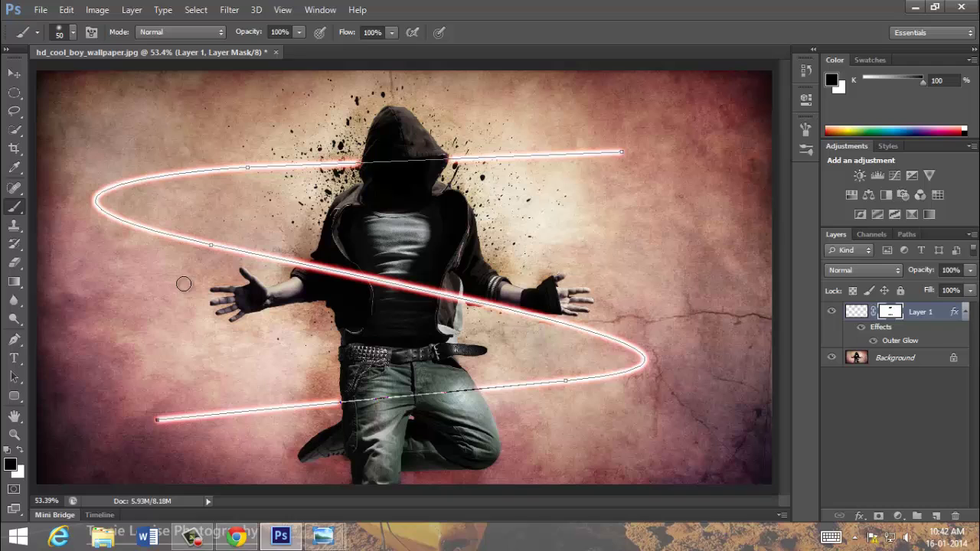
Paint white on the mask to restore the glow at one spot on the hood, then return to black.
left_click(20, 449)
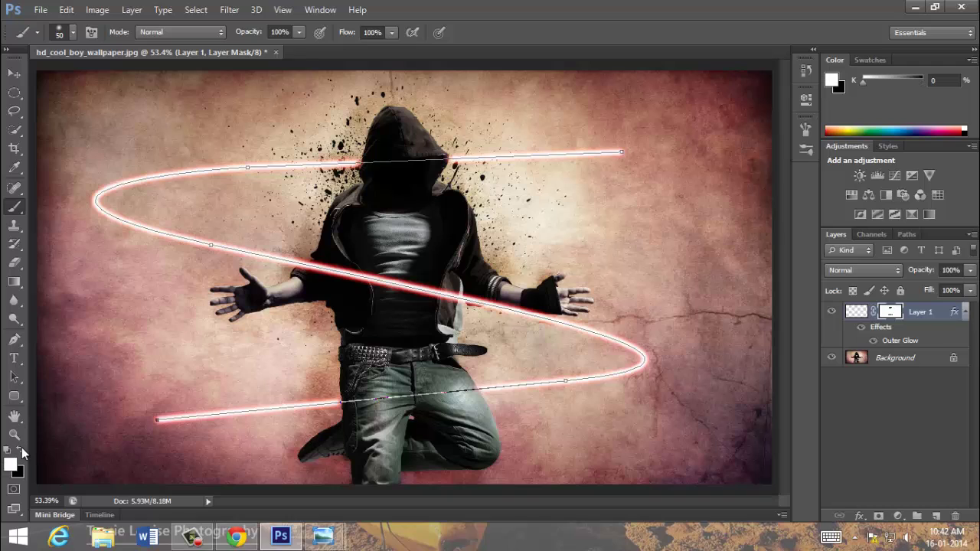
left_click(352, 160)
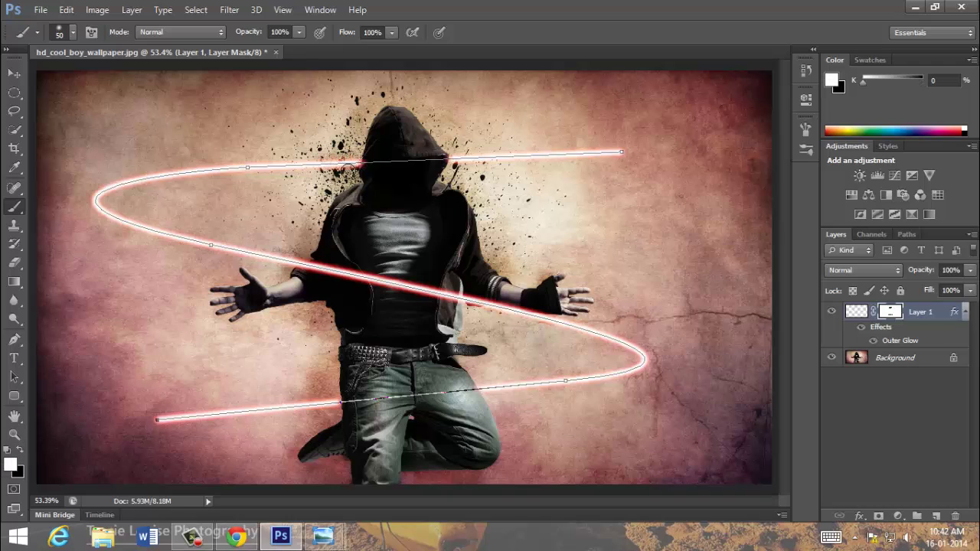
left_click(20, 450)
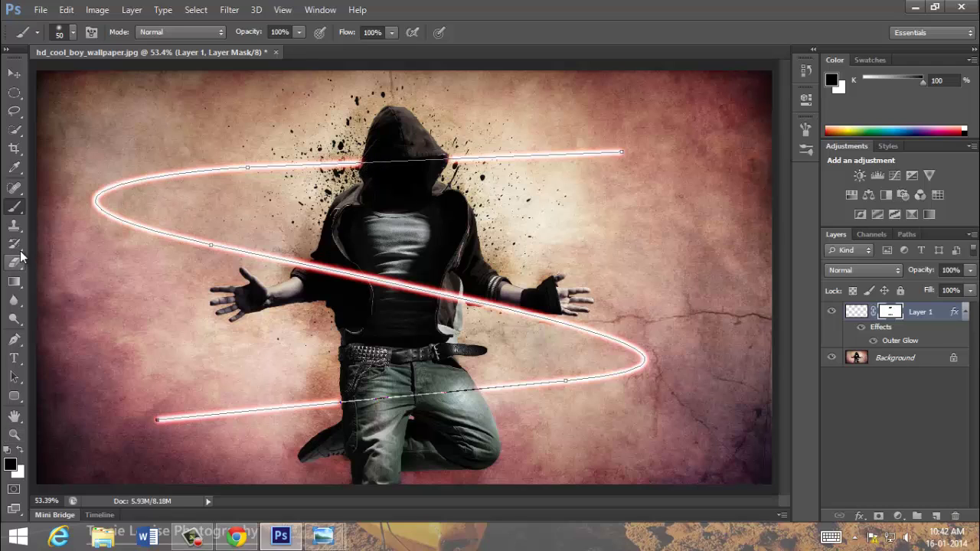
Delete the pen path outline from the canvas.
left_click(13, 342)
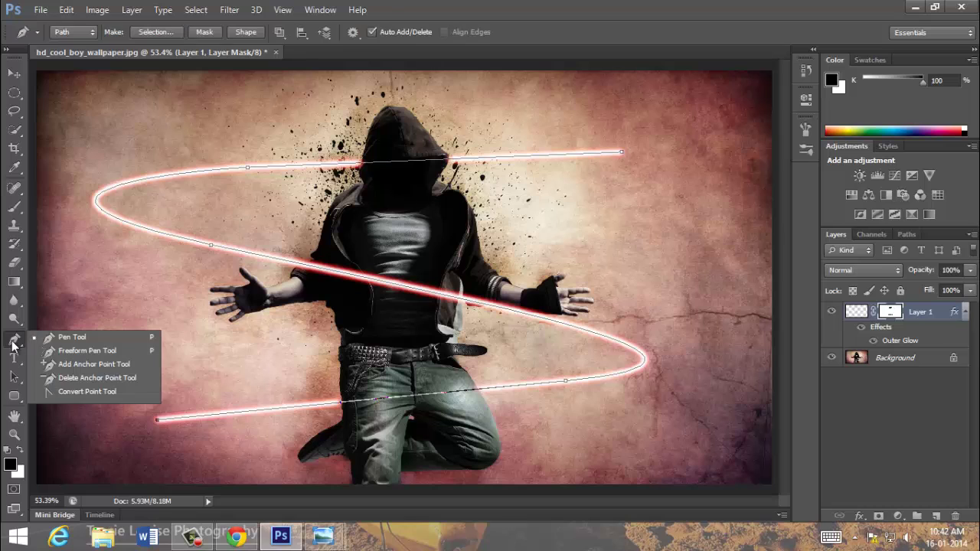
right_click(355, 194)
left_click(387, 220)
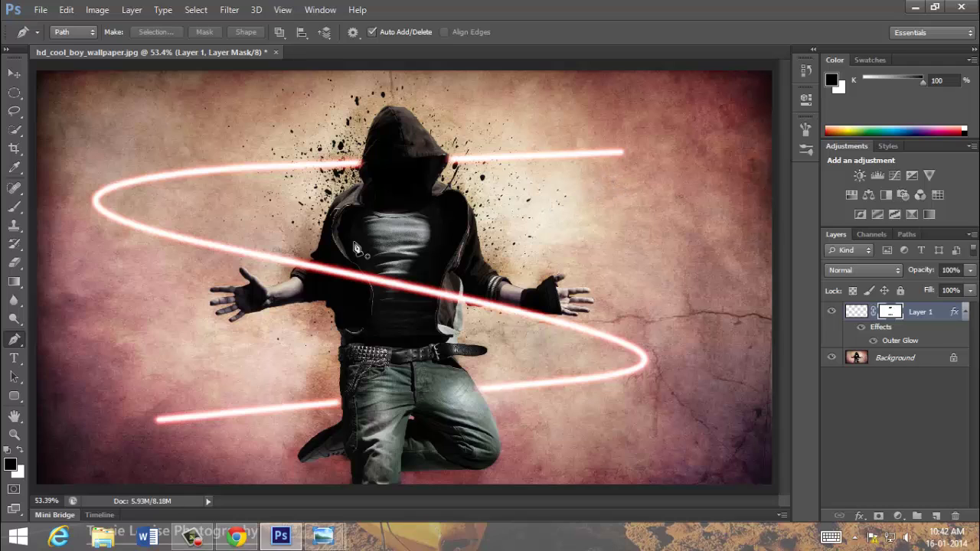
Brush black on the mask to fade the upper streak's right tip and the lower streak's left tip.
mouse_move(14, 207)
left_mouse_down()
mouse_move(44, 214)
mouse_move(39, 203)
left_mouse_up()
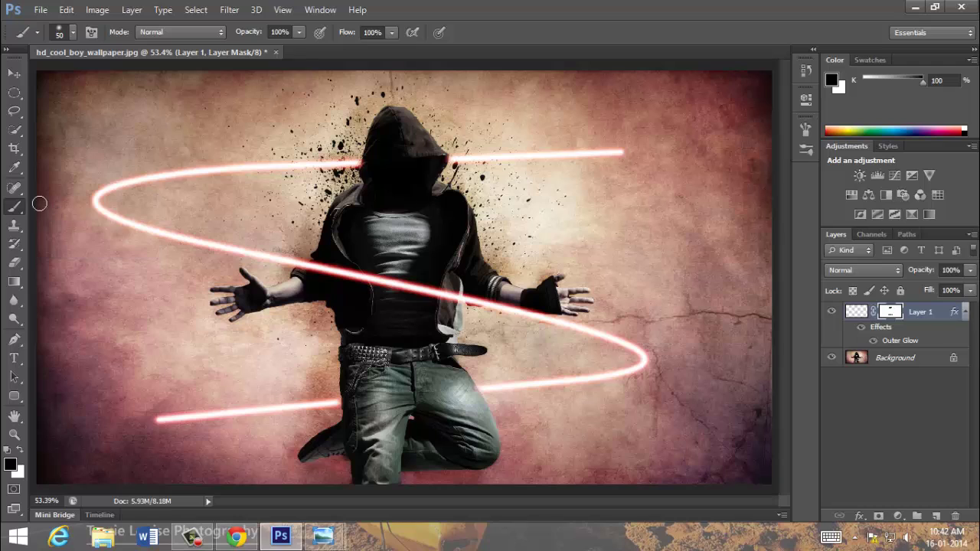
left_click(632, 153)
left_click(624, 151)
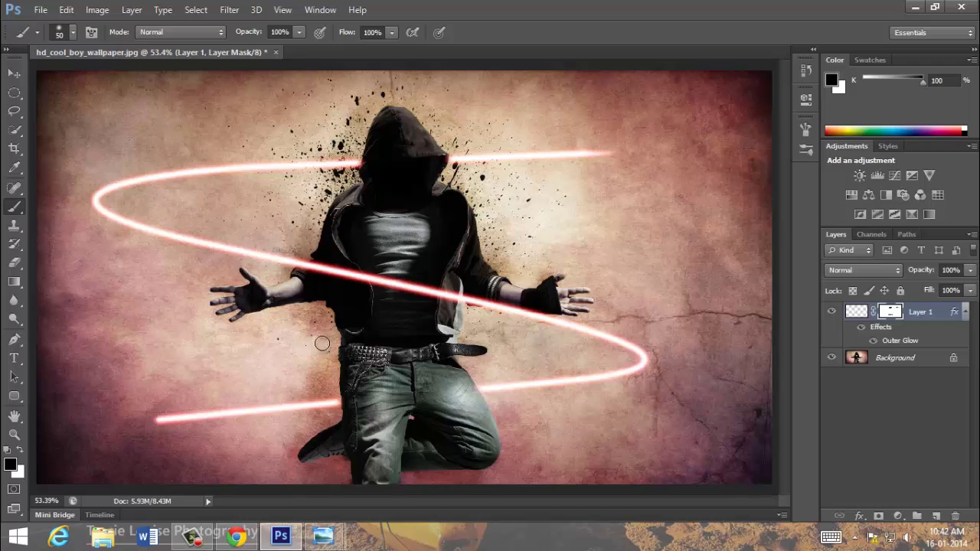
left_click_drag(186, 406, 104, 424)
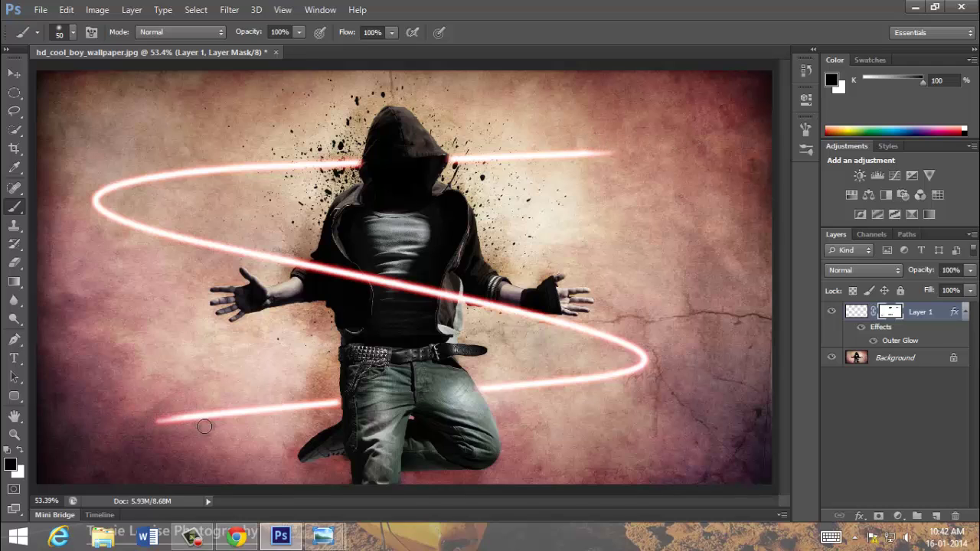
left_click_drag(204, 426, 135, 426)
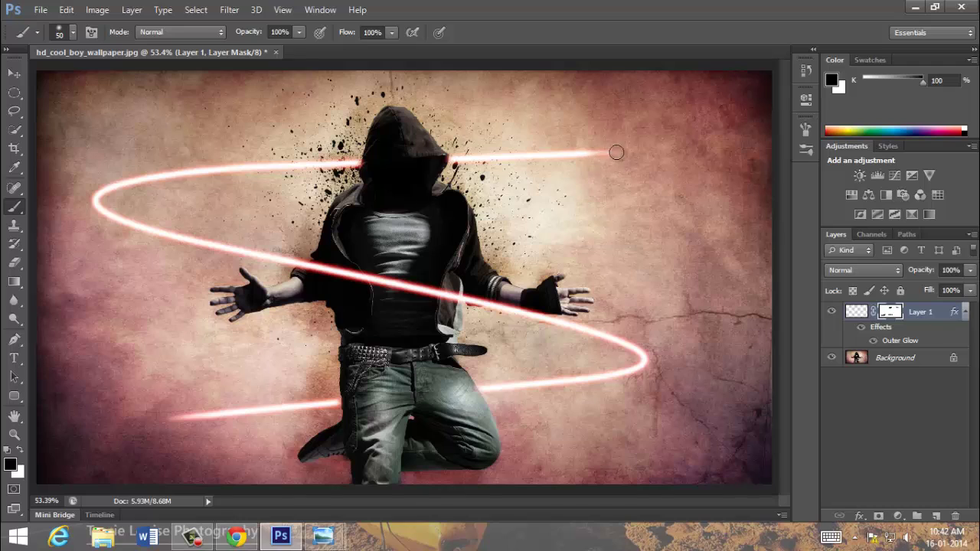
left_click_drag(615, 151, 596, 169)
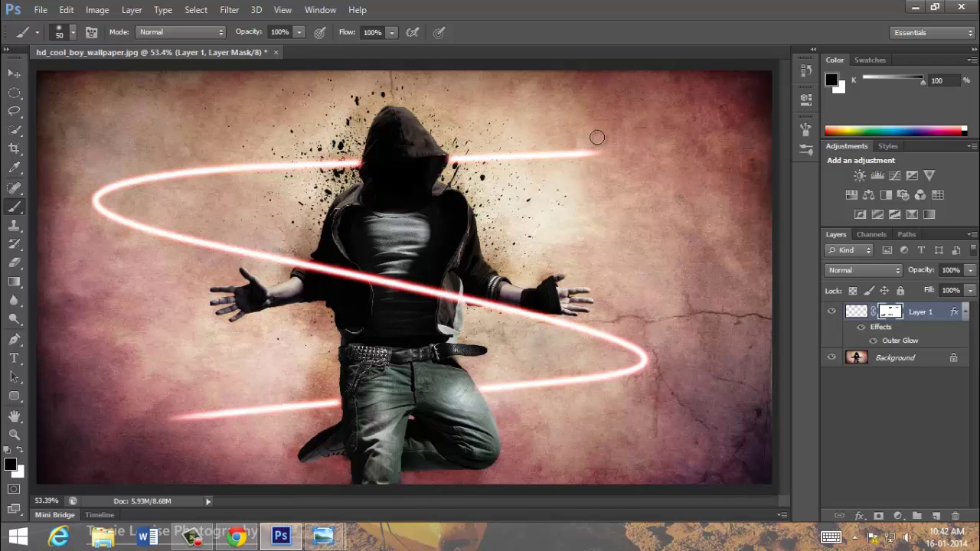